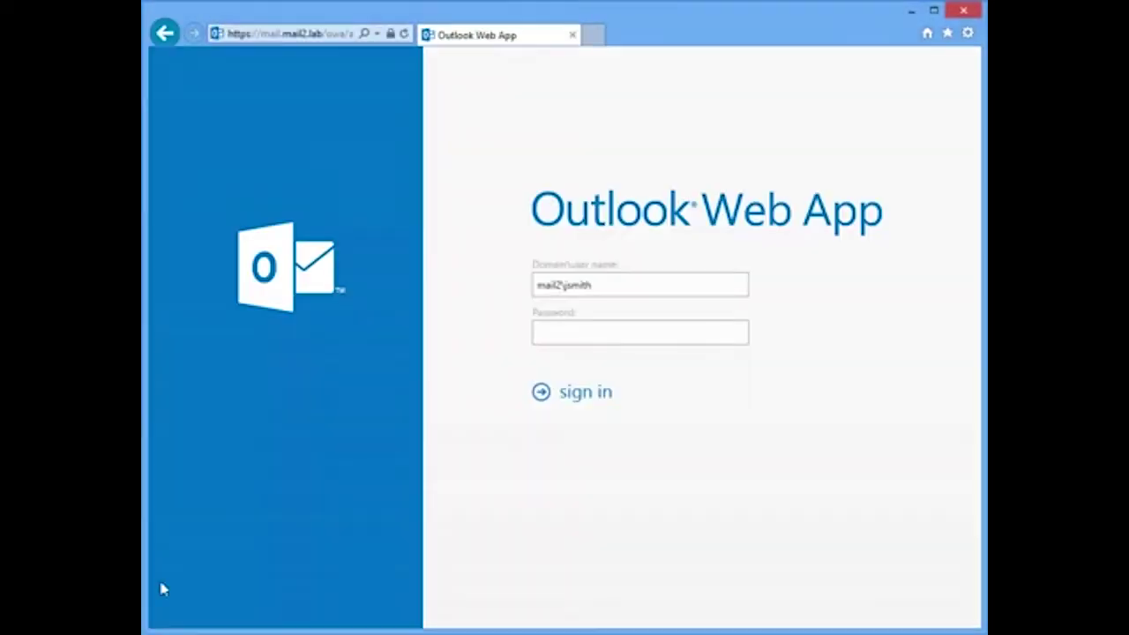
Sign in to the Outlook Web App mailbox with the account password.
{"action": "left_click", "coordinate": [580, 331]}
{"action": "left_click", "coordinate": [582, 398]}
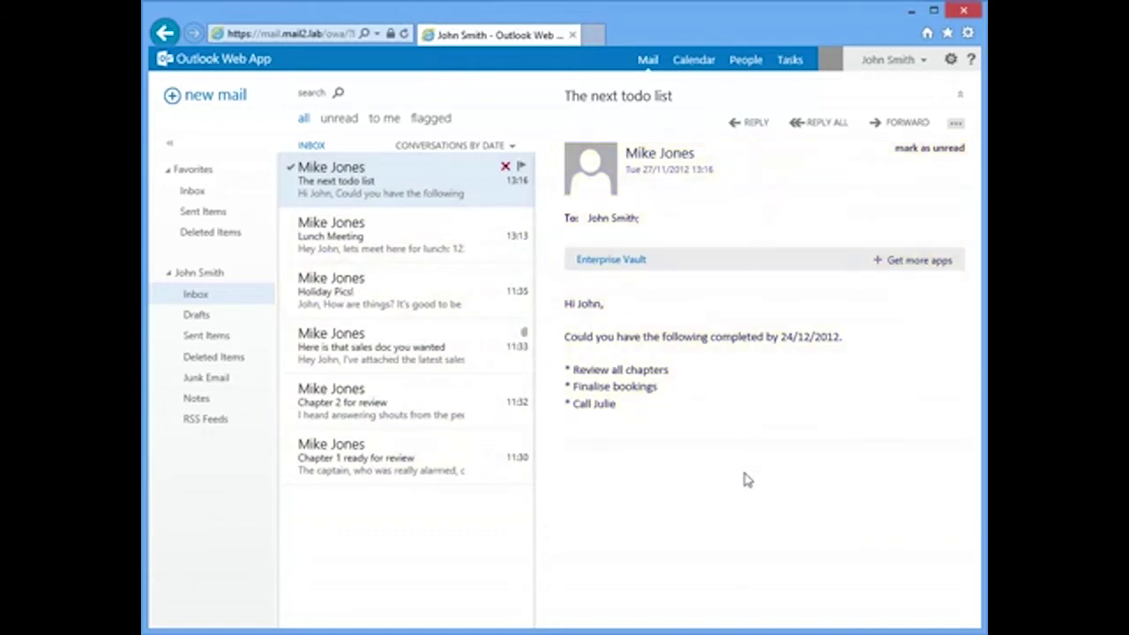
Preview Lunch Meeting, Holiday Pics! and then The next todo list in the inbox.
{"action": "left_click", "coordinate": [438, 249]}
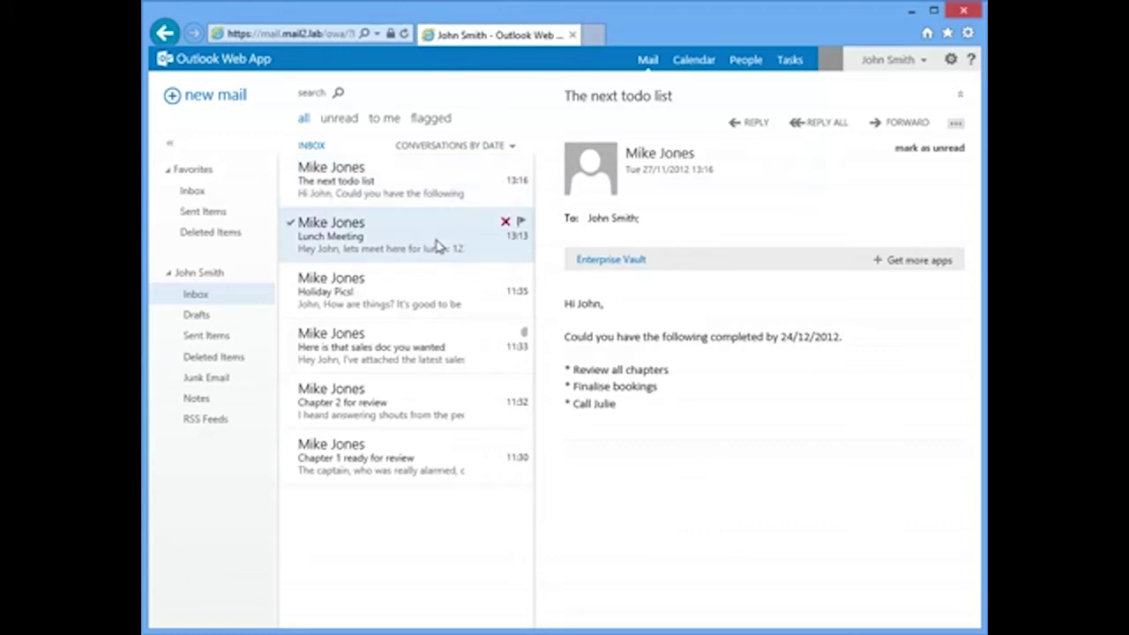
{"action": "left_click", "coordinate": [429, 304]}
{"action": "left_click", "coordinate": [433, 194]}
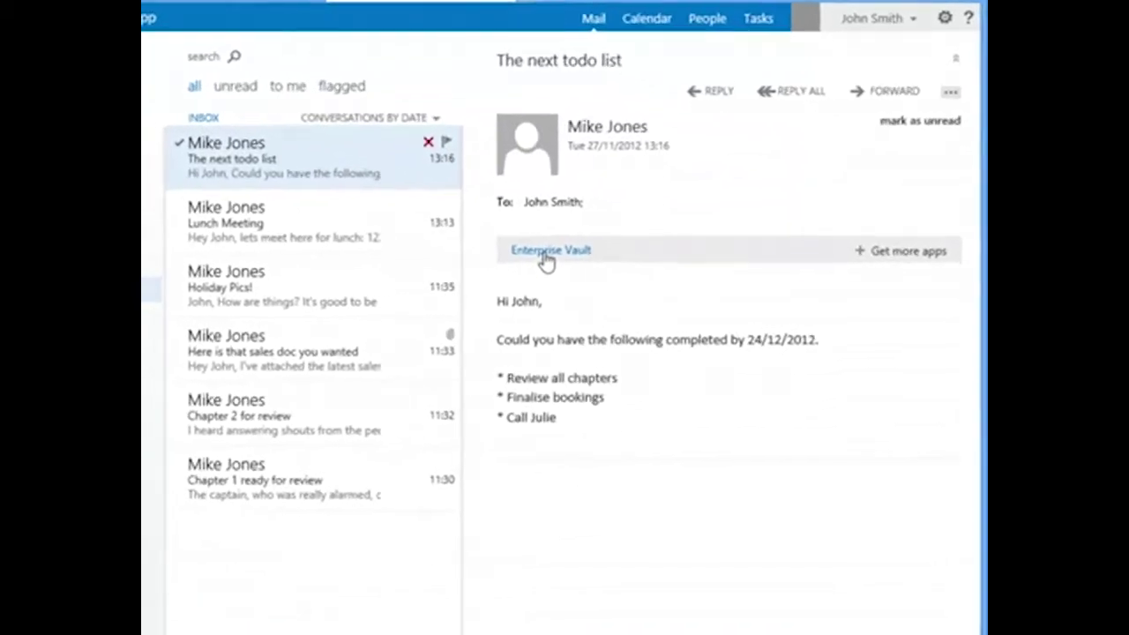
Expand the Enterprise Vault panel for The next todo list, showing it is not archived.
{"action": "left_click", "coordinate": [605, 262]}
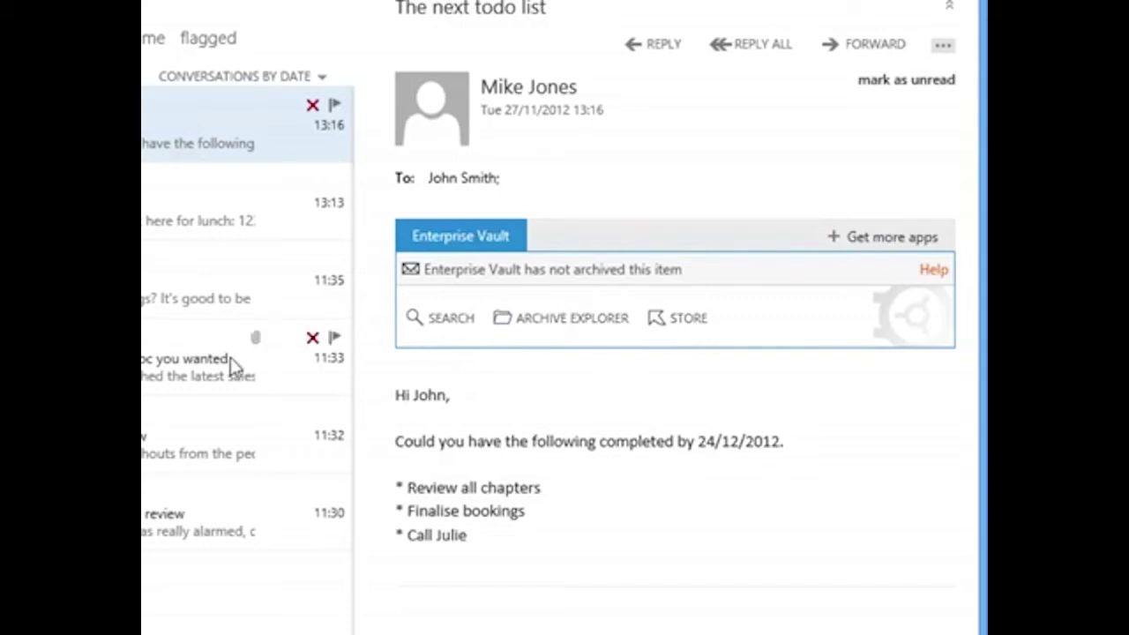
Show Chapter 2 for review's Enterprise Vault panel reporting it archived, then open Lunch Meeting.
{"action": "left_click", "coordinate": [189, 371]}
{"action": "left_click", "coordinate": [180, 441]}
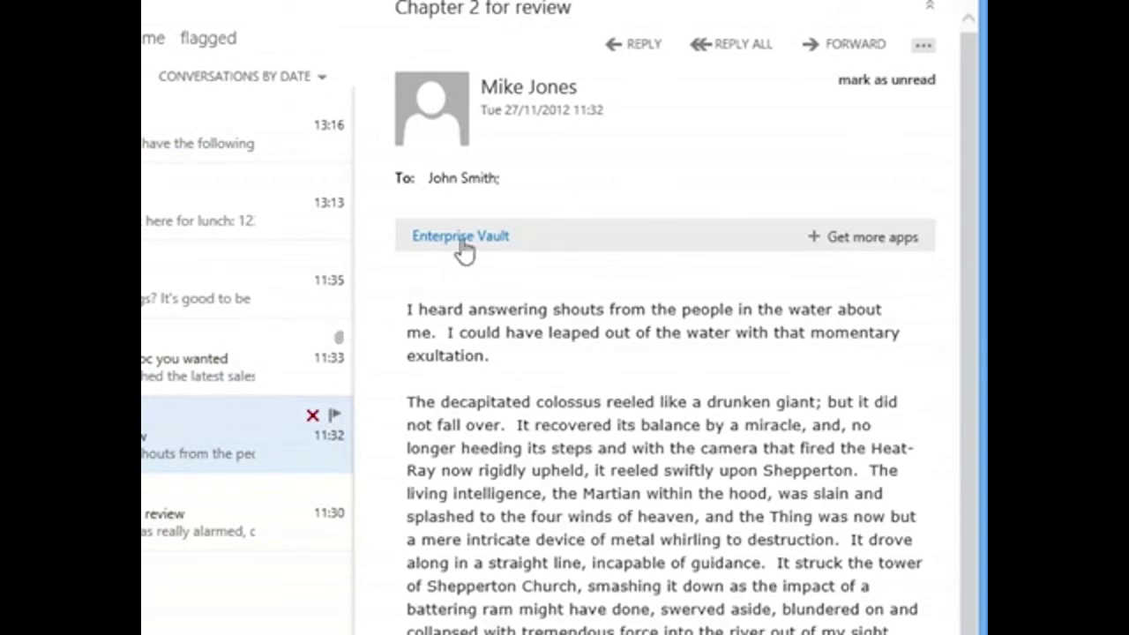
{"action": "left_click", "coordinate": [463, 247]}
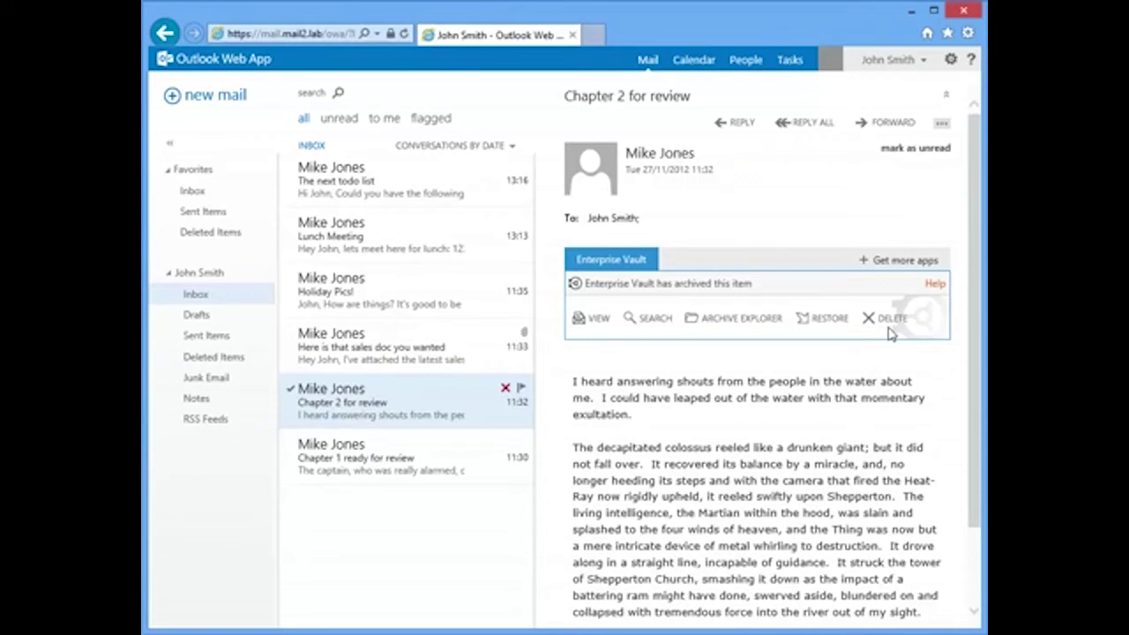
{"action": "left_click", "coordinate": [407, 237]}
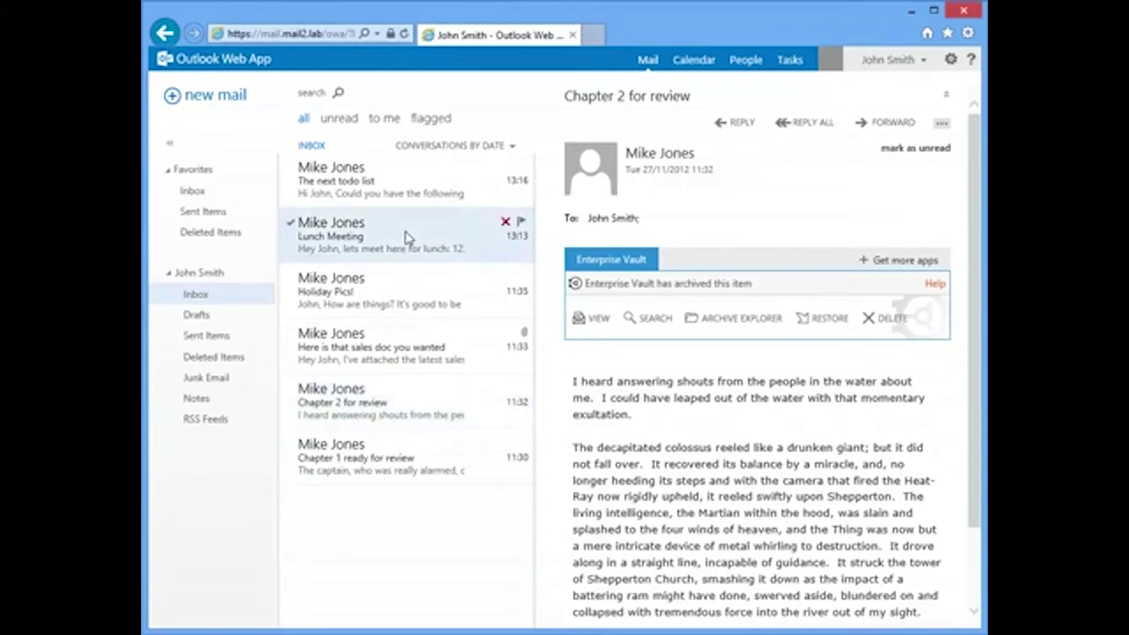
{"action": "double_click", "coordinate": [407, 236]}
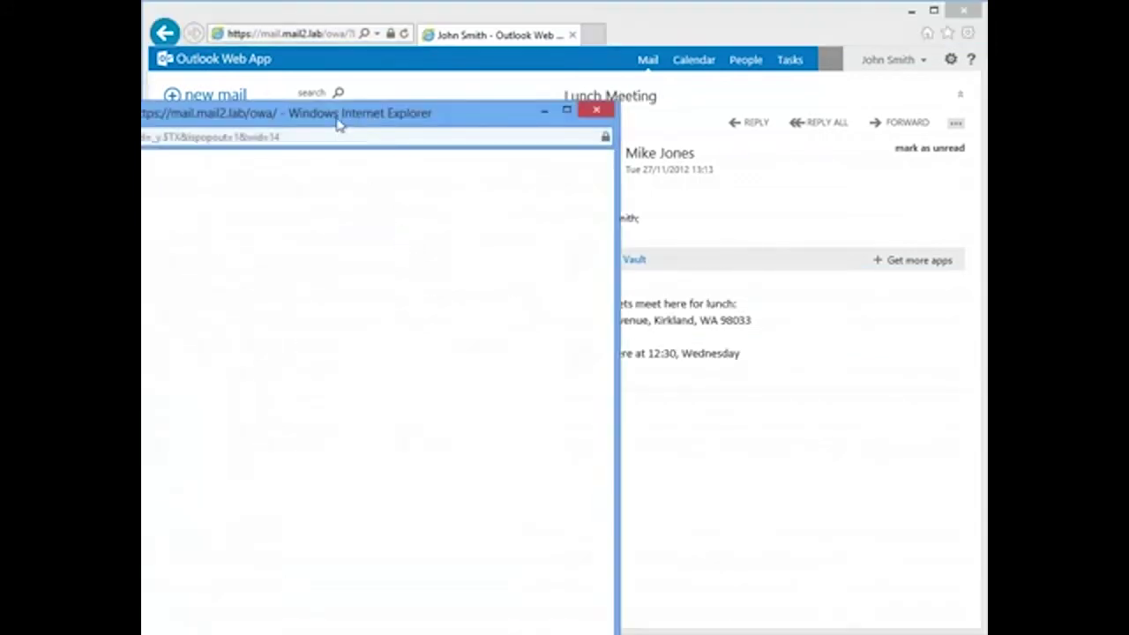
{"action": "mouse_move", "coordinate": [338, 116]}
{"action": "left_mouse_down"}
{"action": "mouse_move", "coordinate": [509, 107]}
{"action": "mouse_move", "coordinate": [588, 88]}
{"action": "left_mouse_up"}
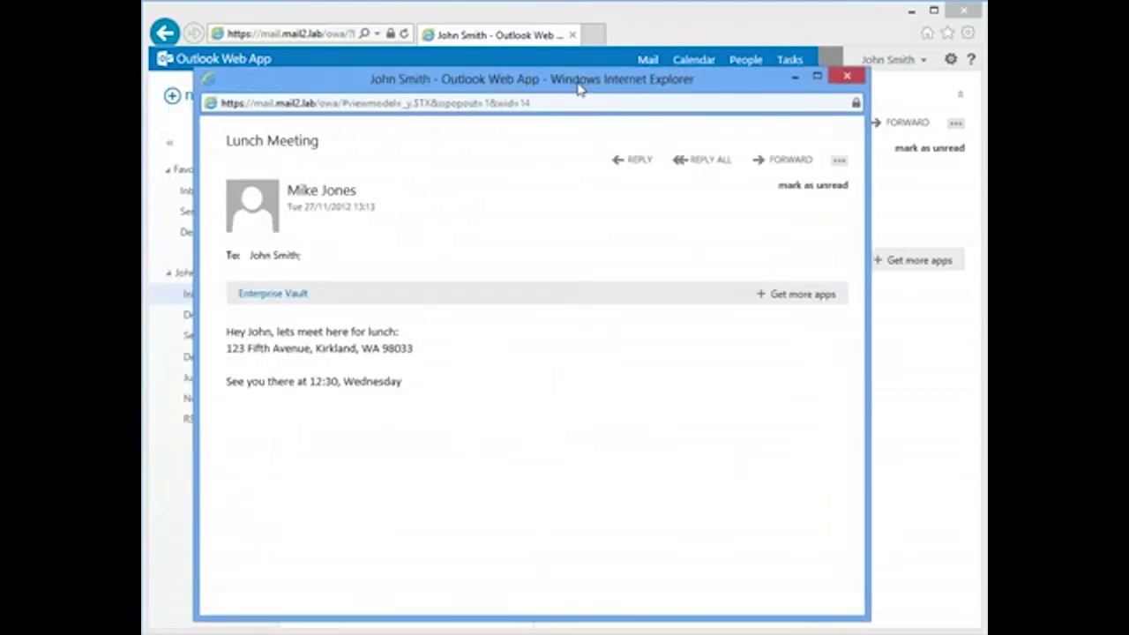
{"action": "left_click", "coordinate": [304, 300]}
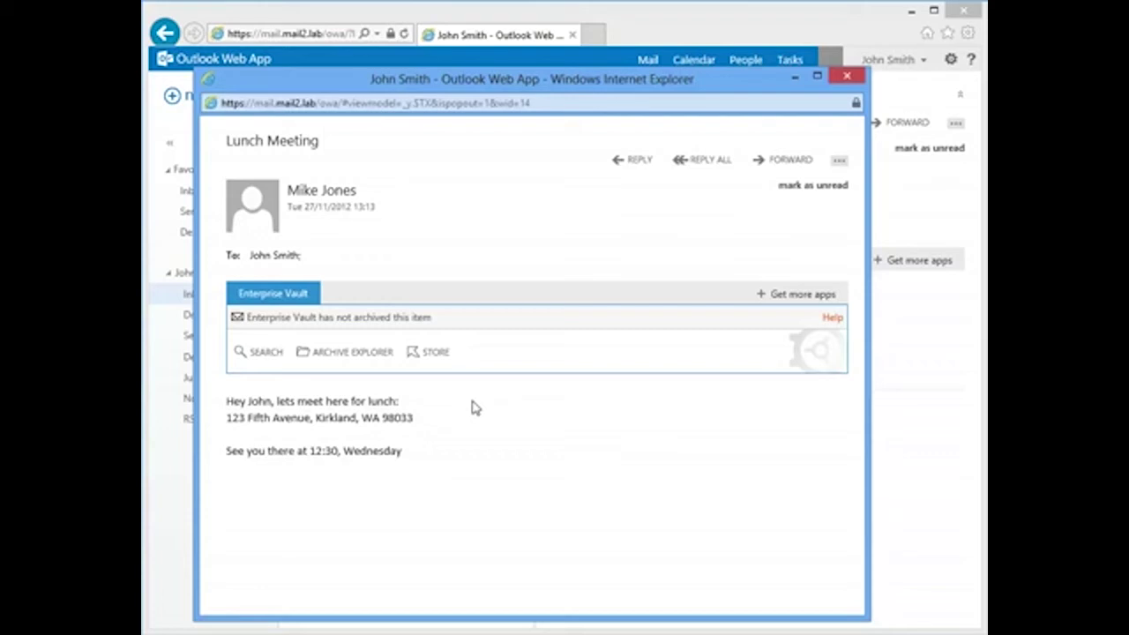
{"action": "left_click", "coordinate": [849, 77]}
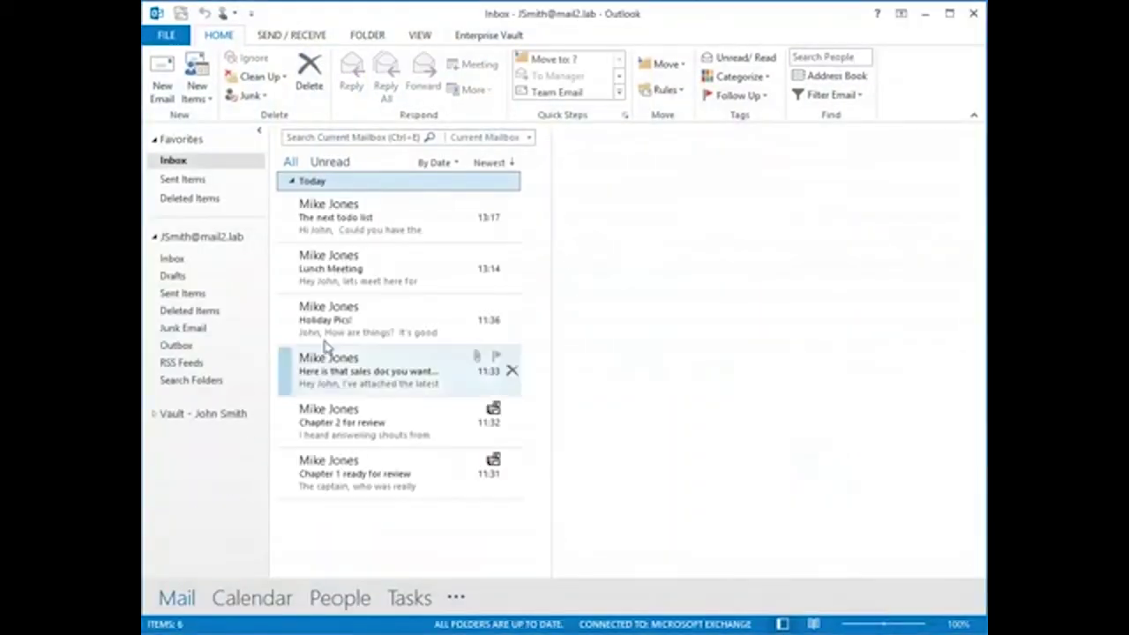
In Outlook 2013, expand The next todo list's Enterprise Vault panel showing it is not archived.
{"action": "left_click", "coordinate": [421, 221]}
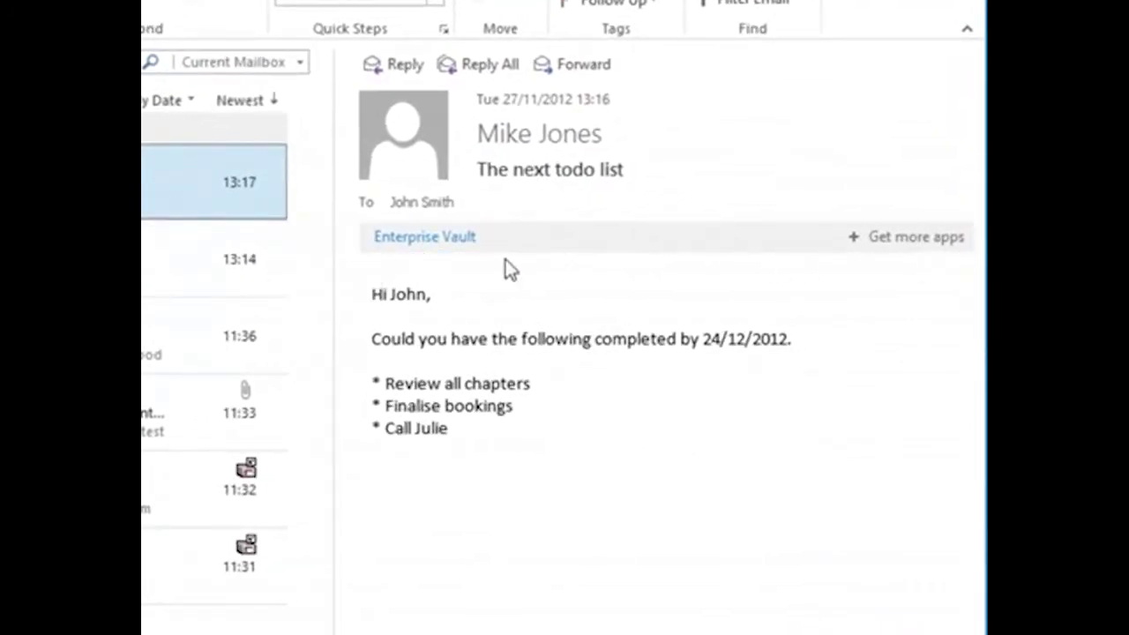
{"action": "left_click", "coordinate": [404, 240]}
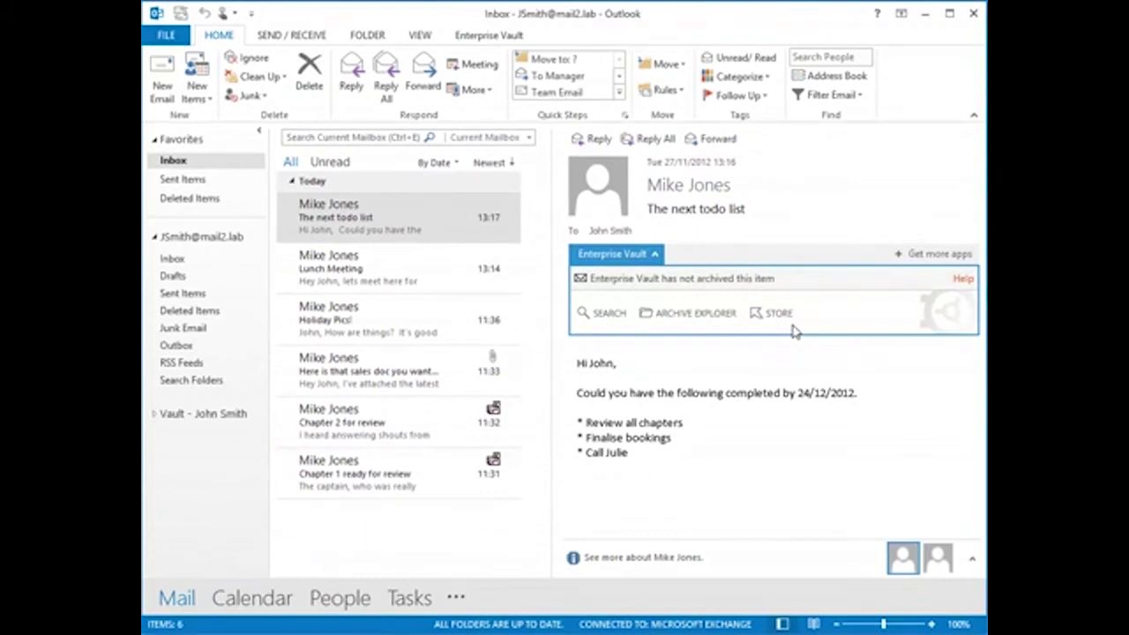
Open Chapter 2 for review and expand its Enterprise Vault panel showing it archived.
{"action": "left_click", "coordinate": [411, 424]}
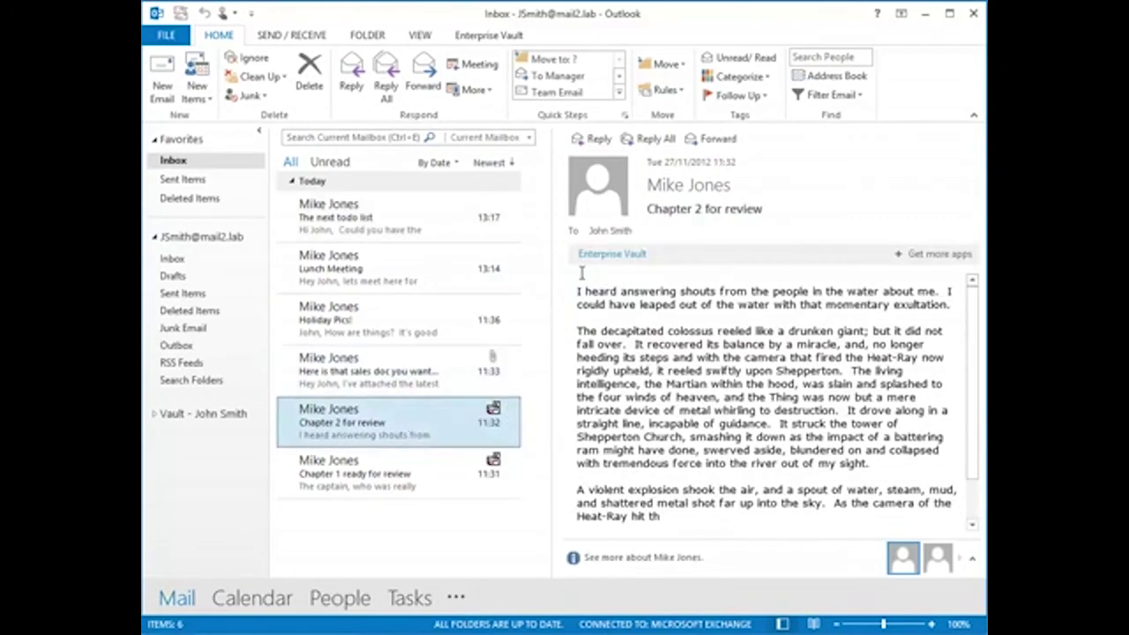
{"action": "left_click", "coordinate": [640, 256]}
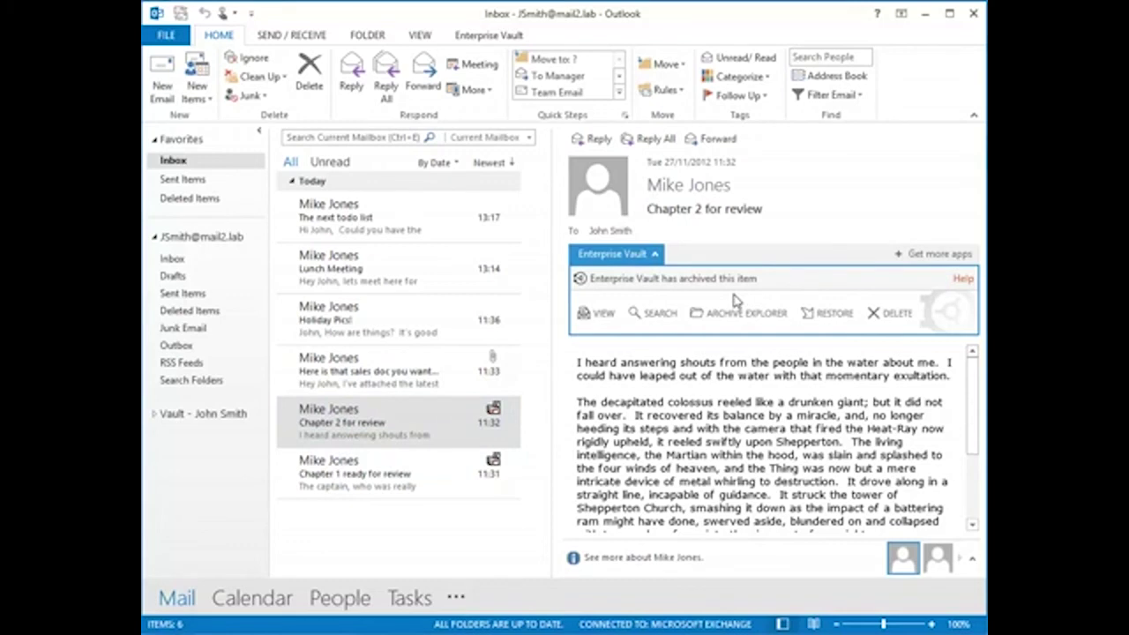
Collapse Chapter 2 for review's Enterprise Vault panel so only the message text shows.
{"action": "left_click", "coordinate": [655, 254]}
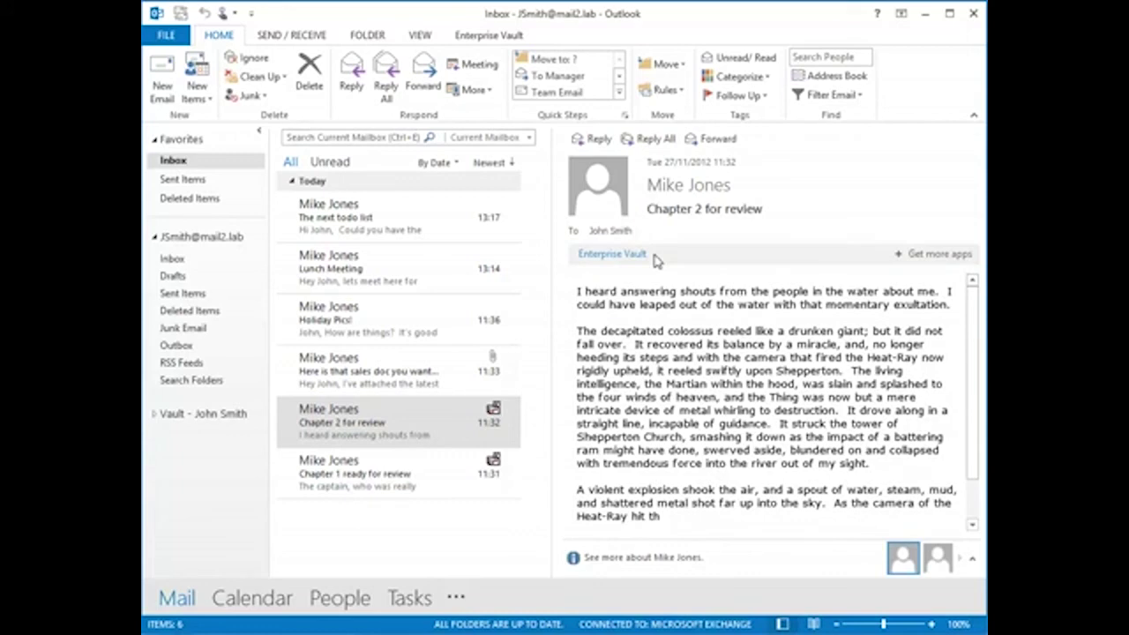